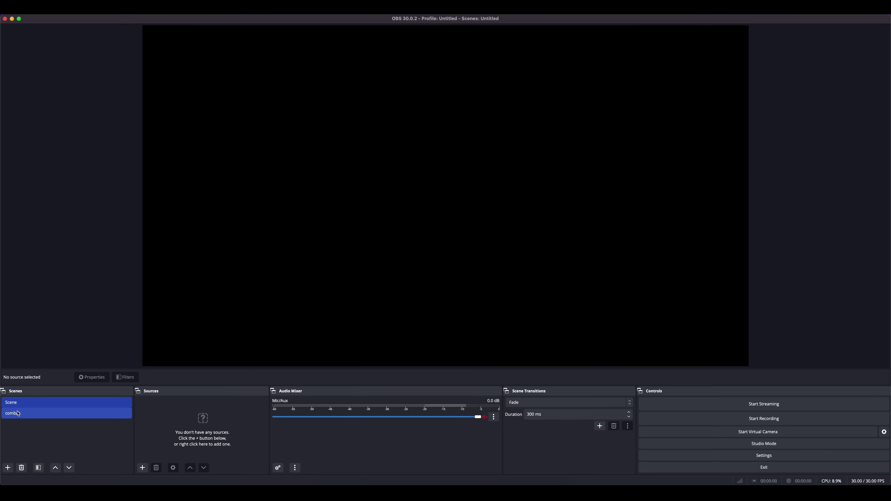
Select the combat scene in the Scenes dock and bring up Settings
{"action": "left_click", "coordinate": [17, 414]}
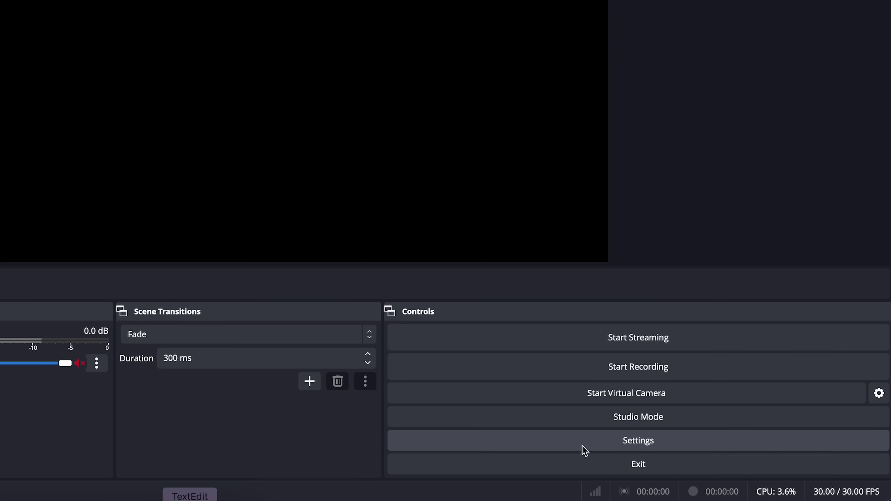
{"action": "left_click", "coordinate": [583, 442]}
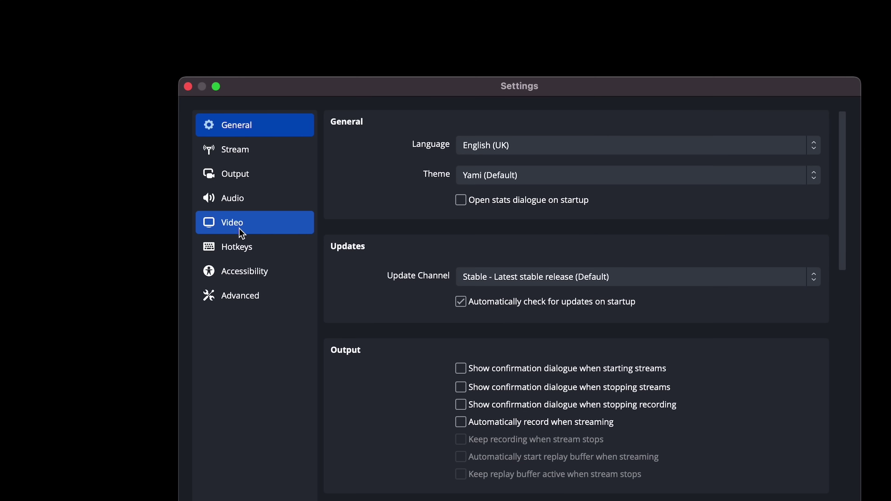
Set the Video output (scaled) resolution to 1920x1080, matching the 1920x1080 base canvas
{"action": "left_click", "coordinate": [240, 229]}
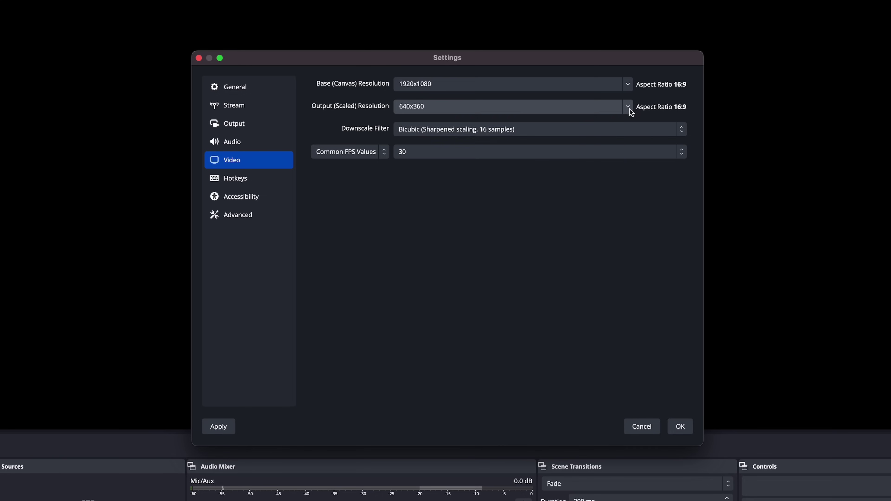
{"action": "left_click", "coordinate": [627, 107]}
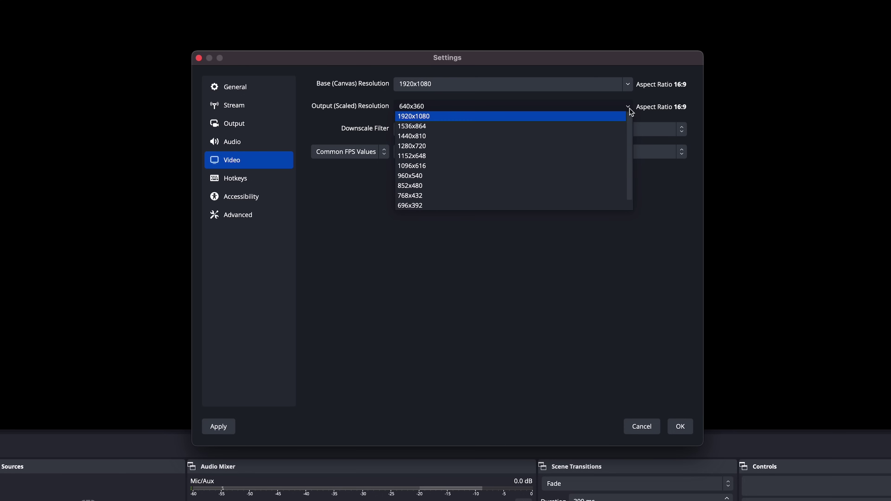
{"action": "left_click", "coordinate": [452, 116]}
{"action": "left_click", "coordinate": [627, 85]}
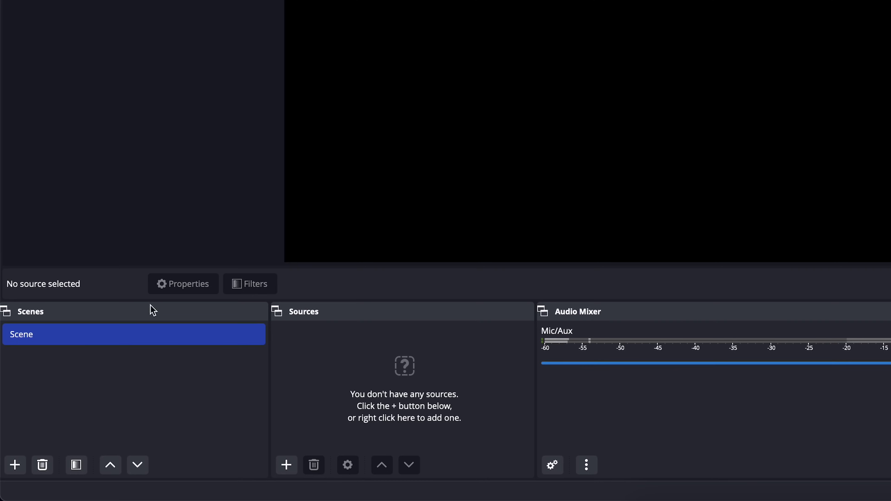
Add a new combat scene and create a Browser source named 'vtt' in it
{"action": "left_click", "coordinate": [14, 465]}
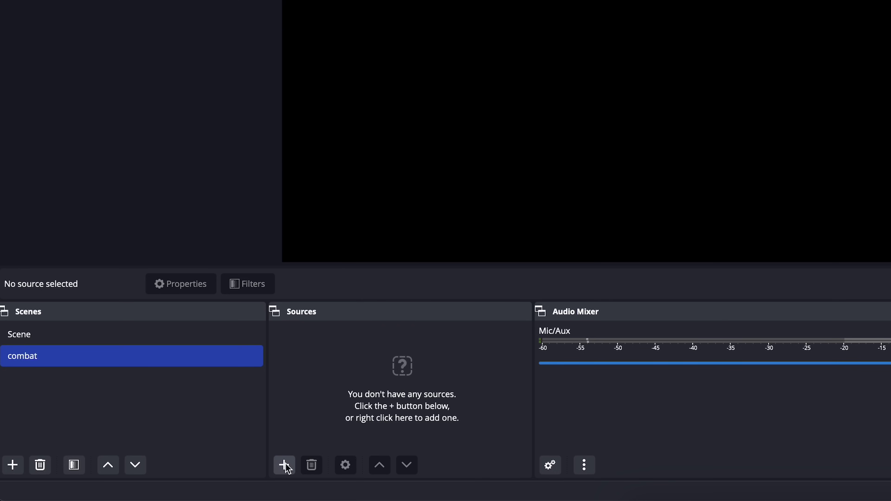
{"action": "left_click", "coordinate": [285, 465]}
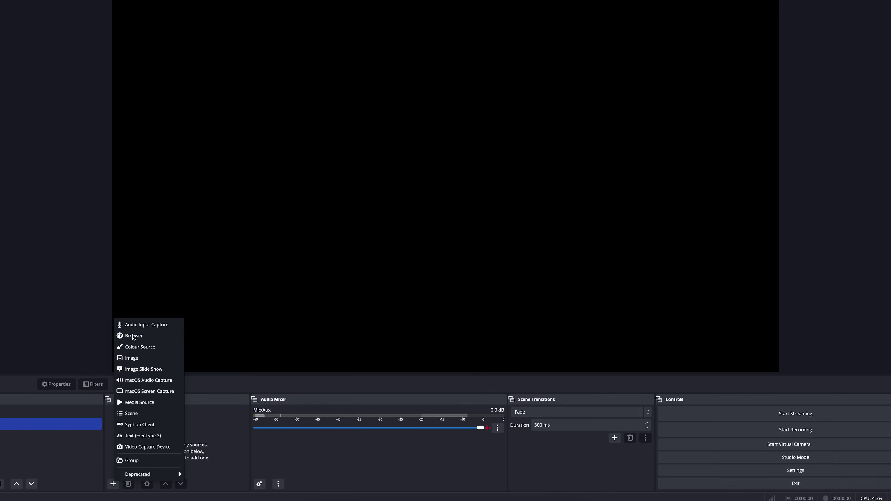
{"action": "left_click", "coordinate": [134, 336]}
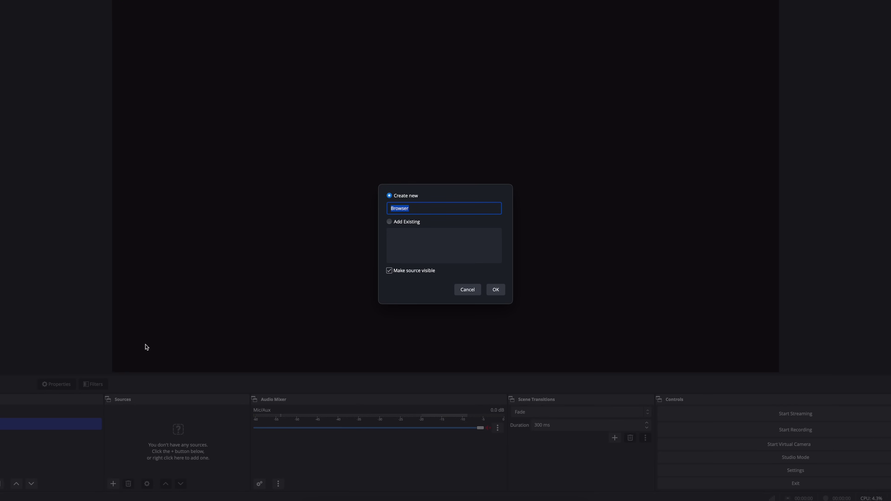
{"action": "type", "text": "vtt"}
{"action": "key", "text": "Return"}
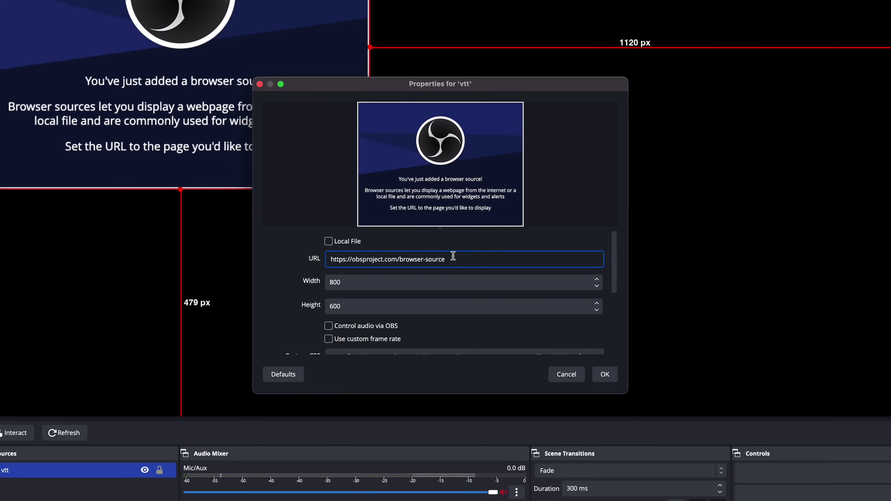
Give the vtt browser source a width and height of 100 and apply it
{"action": "key", "text": "Tab"}
{"action": "type", "text": "1"}
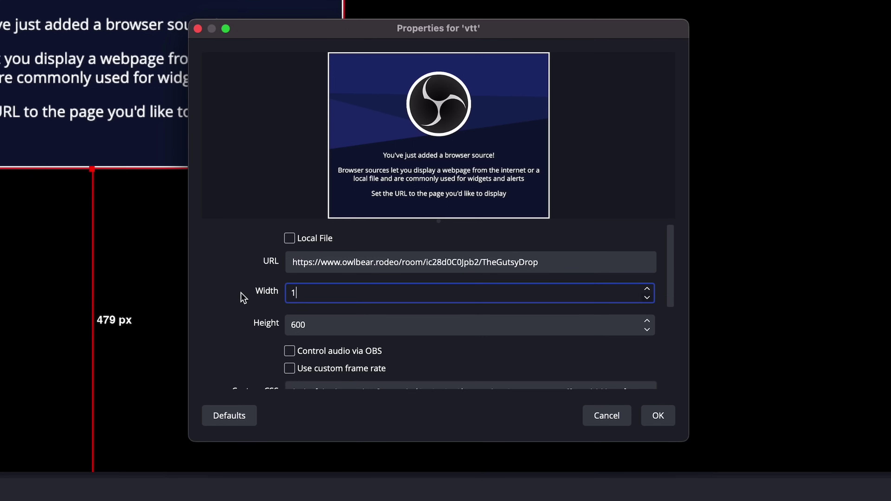
{"action": "key", "text": "Tab"}
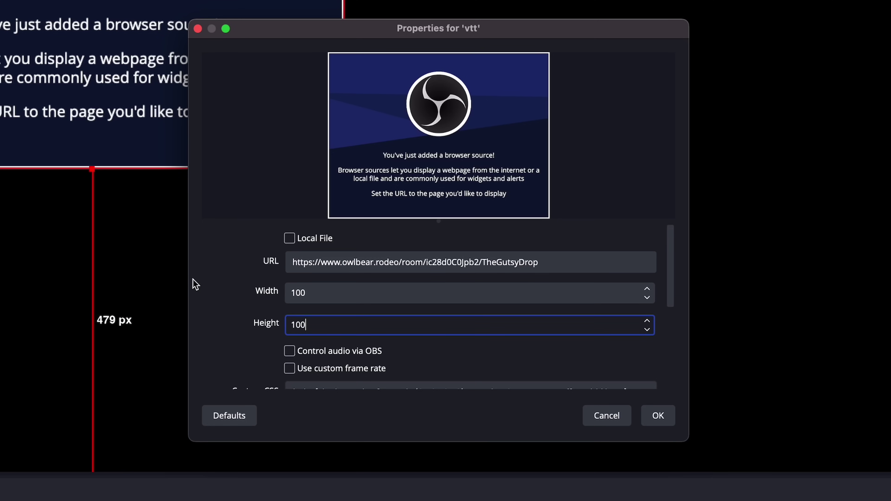
{"action": "left_click", "coordinate": [657, 415]}
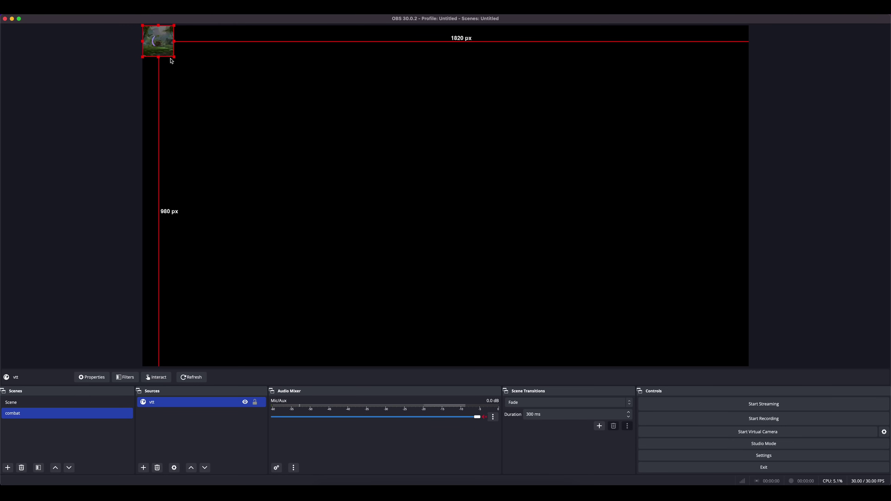
Drag the vtt source's bottom-right handle so it spans the full canvas height
{"action": "left_click_drag", "start_coordinate": [173, 57], "coordinate": [483, 297]}
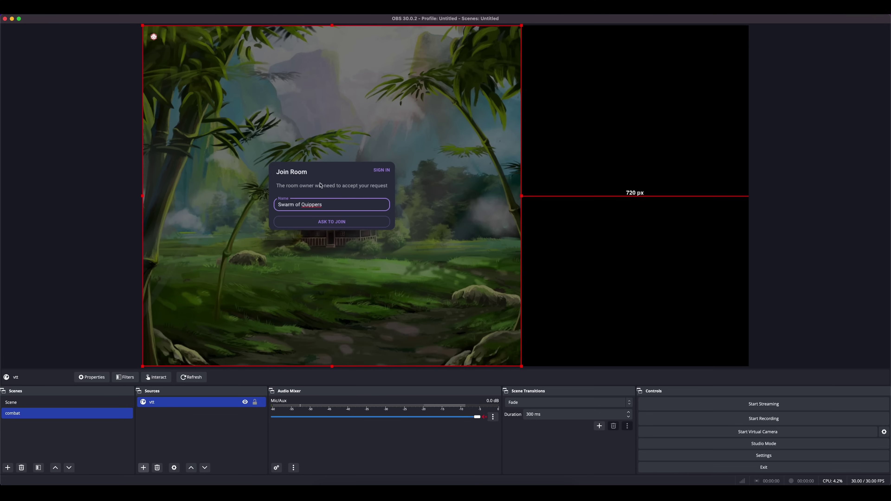
Through Interact on the vtt source, collapse the Players panel and zoom the map onto the ship
{"action": "right_click", "coordinate": [326, 228]}
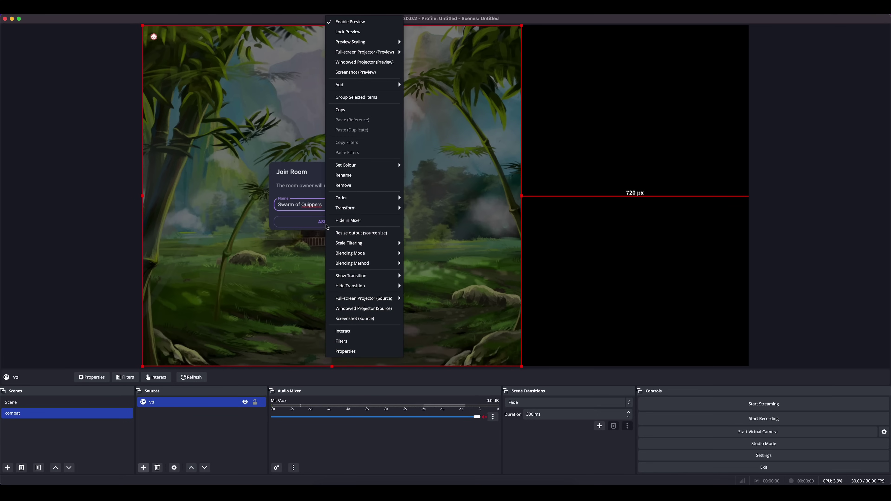
{"action": "left_click", "coordinate": [353, 332]}
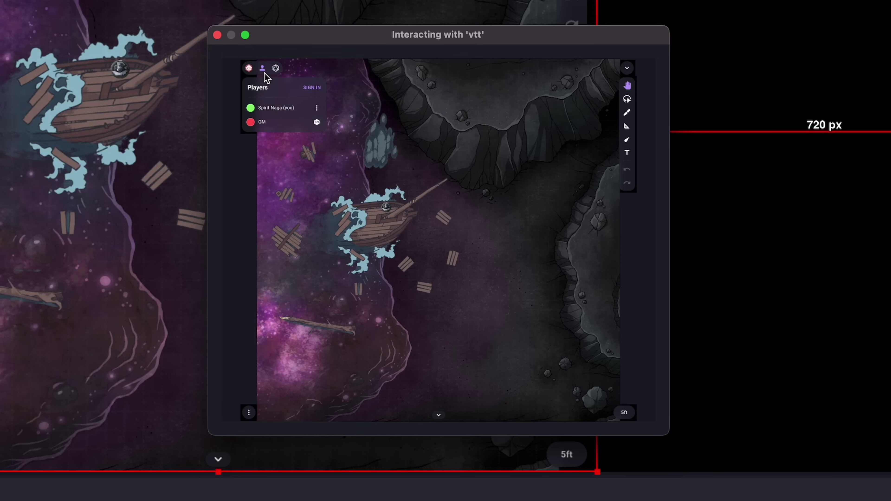
{"action": "left_click", "coordinate": [263, 69]}
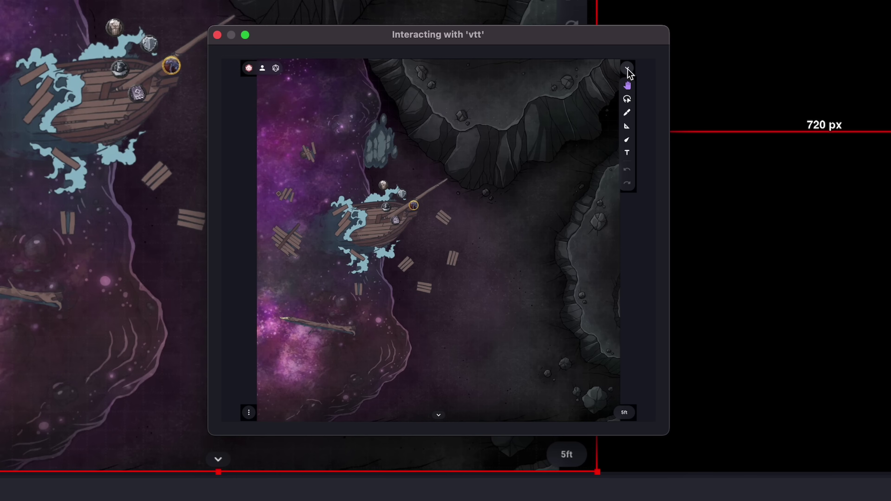
{"action": "scroll", "coordinate": [438, 256], "scroll_direction": "up", "scroll_amount": 5}
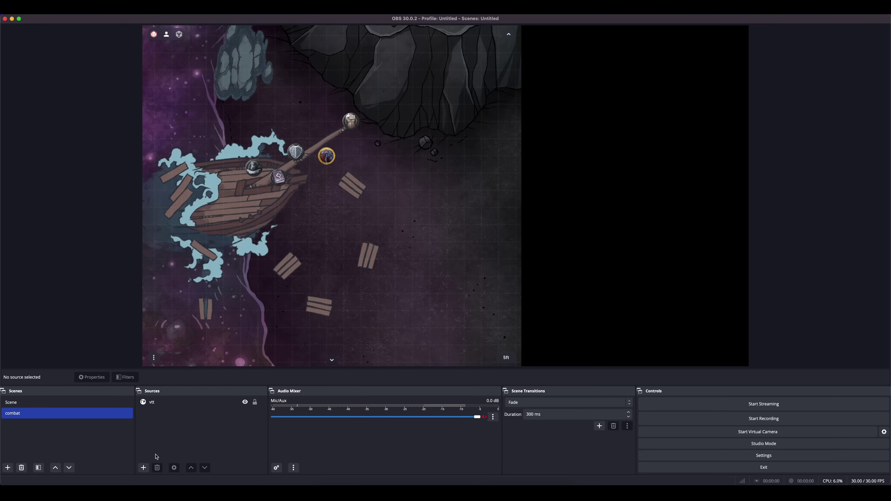
Create another Browser source and name it 'initiative'
{"action": "left_click", "coordinate": [143, 468]}
{"action": "left_click", "coordinate": [175, 332]}
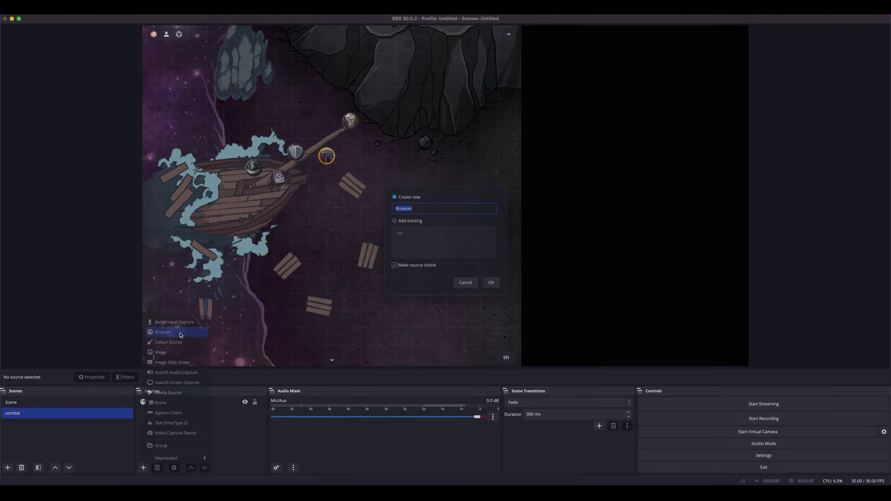
{"action": "type", "text": "ini"}
{"action": "key", "text": "Return"}
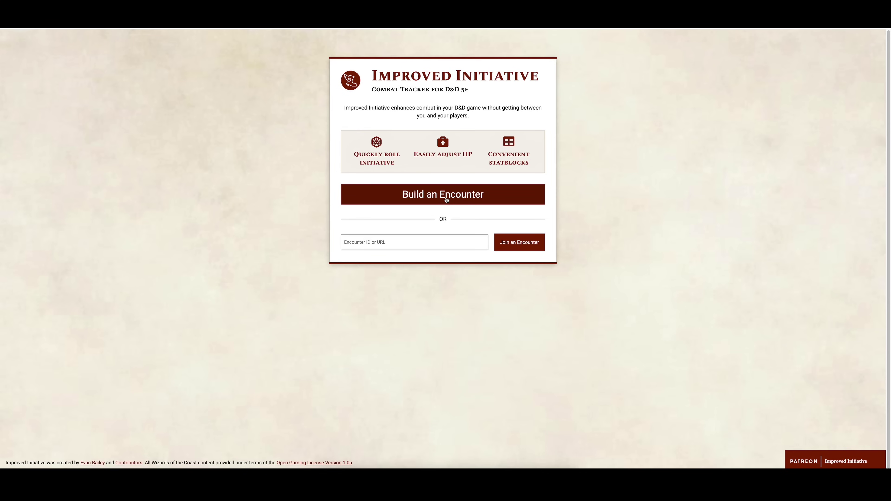
Start a new encounter and add Durandus, Falin Moonbrook, Gigglefoot and Kerelith as combatants
{"action": "left_click", "coordinate": [446, 199]}
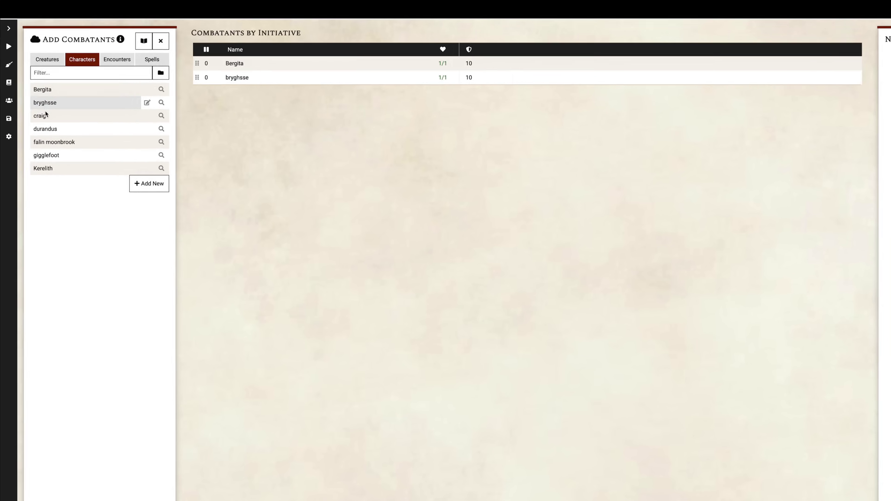
{"action": "left_click", "coordinate": [45, 111]}
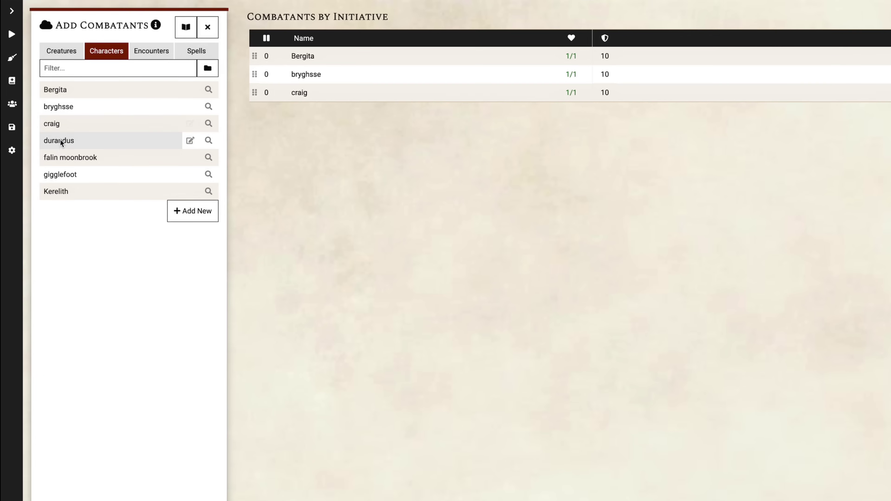
{"action": "left_click", "coordinate": [60, 142]}
{"action": "left_click", "coordinate": [60, 158]}
{"action": "left_click", "coordinate": [60, 174]}
{"action": "left_click", "coordinate": [62, 190]}
Add a Cultist from the Creatures list to the encounter
{"action": "left_click", "coordinate": [62, 51]}
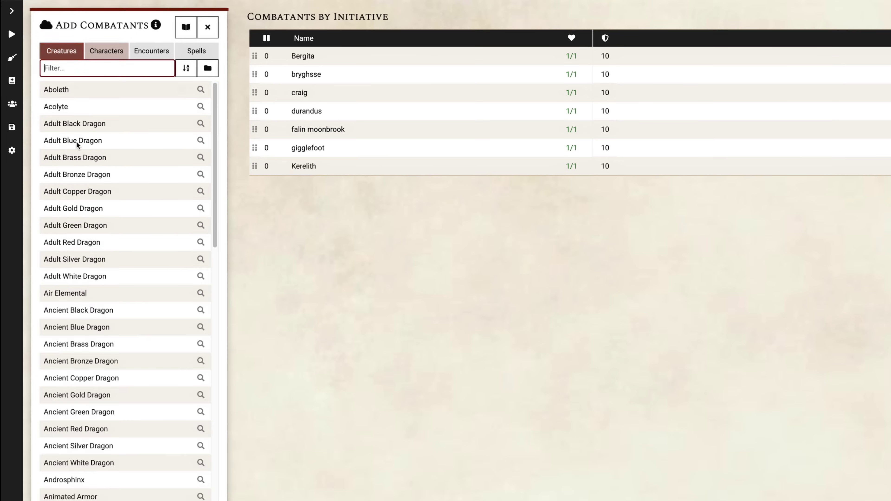
{"action": "scroll", "coordinate": [89, 263], "scroll_direction": "down", "scroll_amount": 15}
{"action": "left_click", "coordinate": [90, 261]}
{"action": "scroll", "coordinate": [79, 241], "scroll_direction": "down", "scroll_amount": 20}
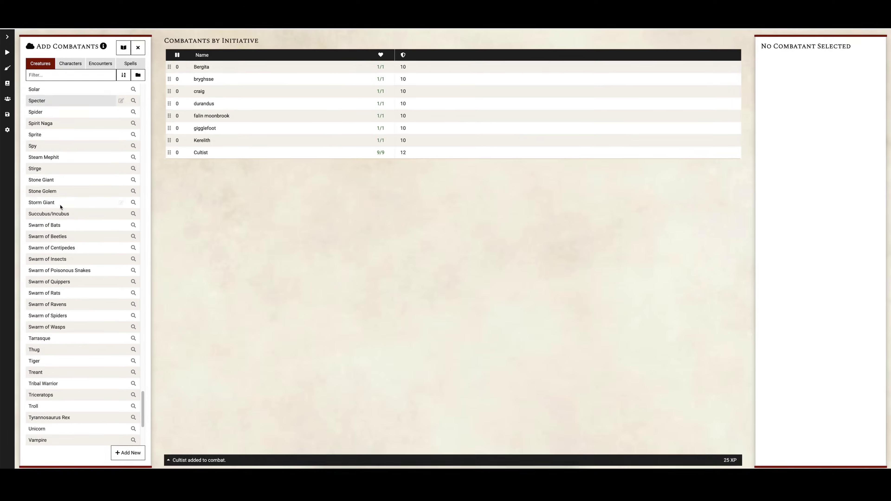
Open the Storm Giant's stat block and roll its check (18) and 6d6 + 9 damage (28)
{"action": "left_click", "coordinate": [60, 207]}
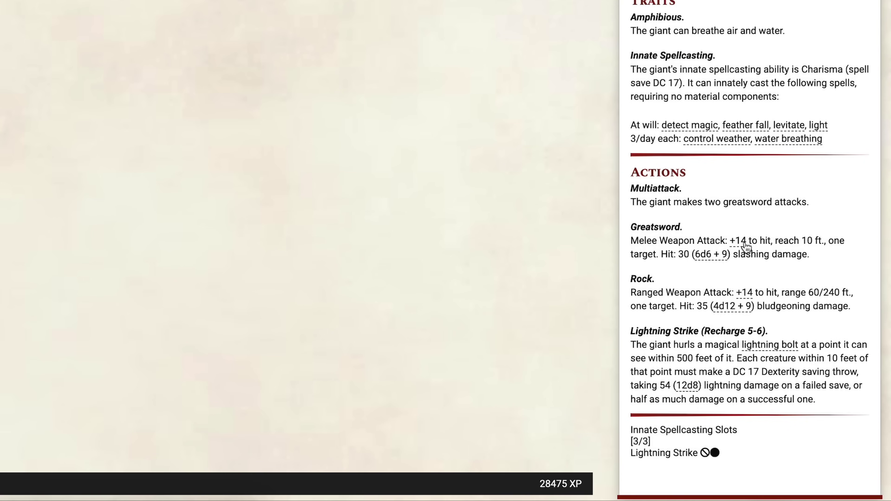
{"action": "left_click", "coordinate": [741, 242]}
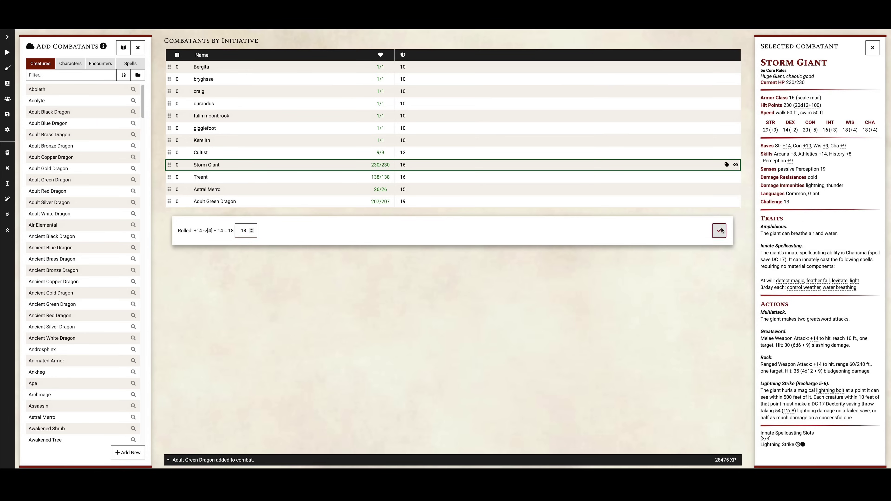
{"action": "left_click", "coordinate": [719, 231]}
{"action": "left_click", "coordinate": [801, 345]}
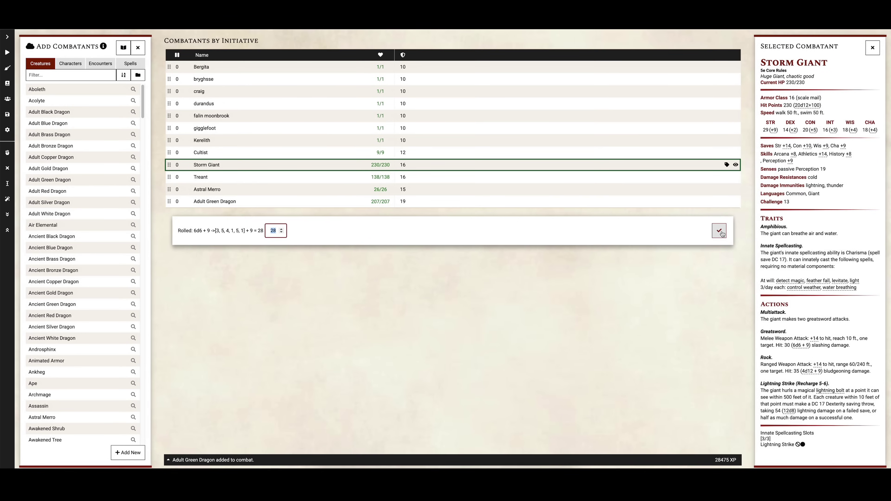
{"action": "left_click", "coordinate": [719, 231]}
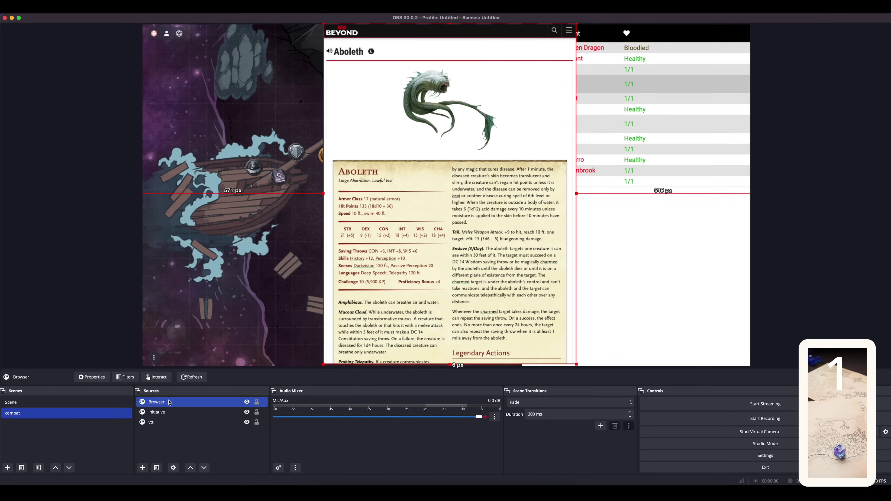
Delete the Aboleth browser source and add a macOS Screen Capture source
{"action": "key", "text": "Delete"}
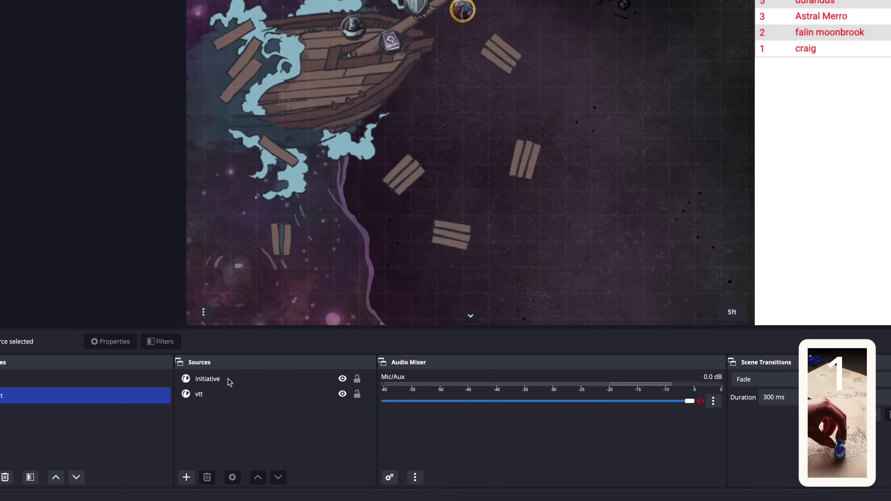
{"action": "left_click", "coordinate": [186, 477]}
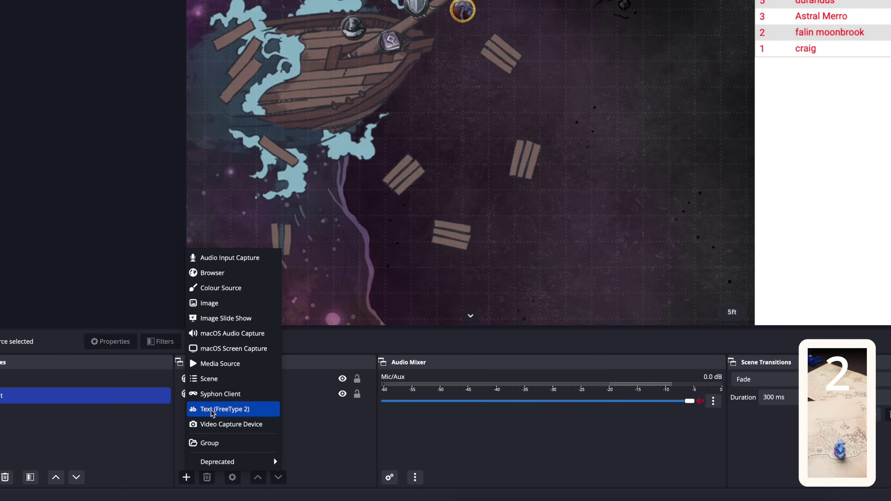
{"action": "left_click", "coordinate": [222, 351]}
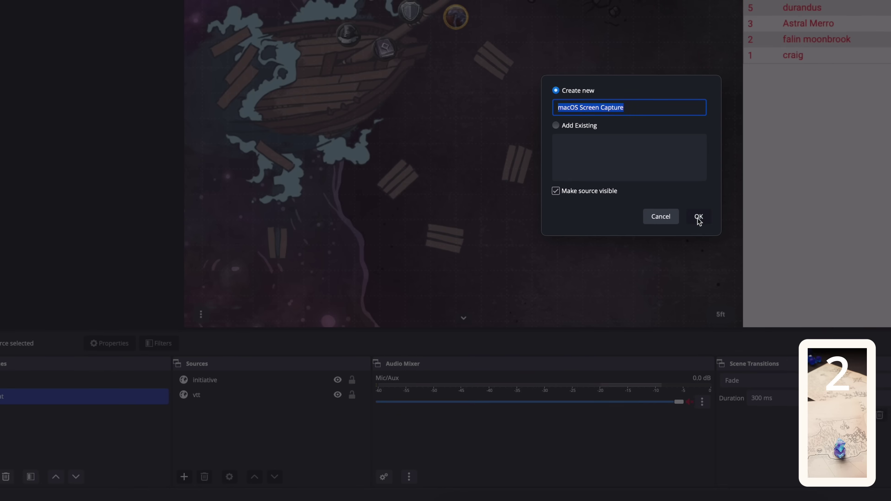
{"action": "left_click", "coordinate": [703, 215]}
Set the capture method to Window Capture of the Chrome Aboleth window
{"action": "left_click", "coordinate": [376, 252]}
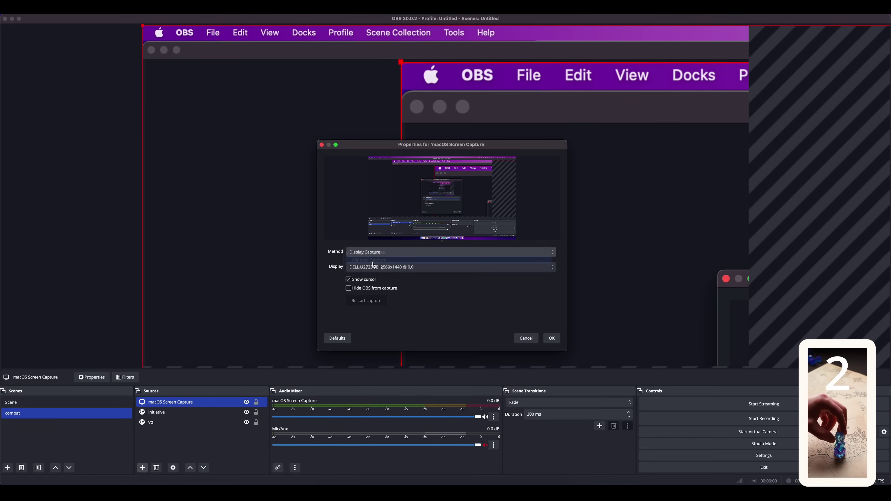
{"action": "left_click", "coordinate": [373, 264]}
{"action": "left_click", "coordinate": [374, 267]}
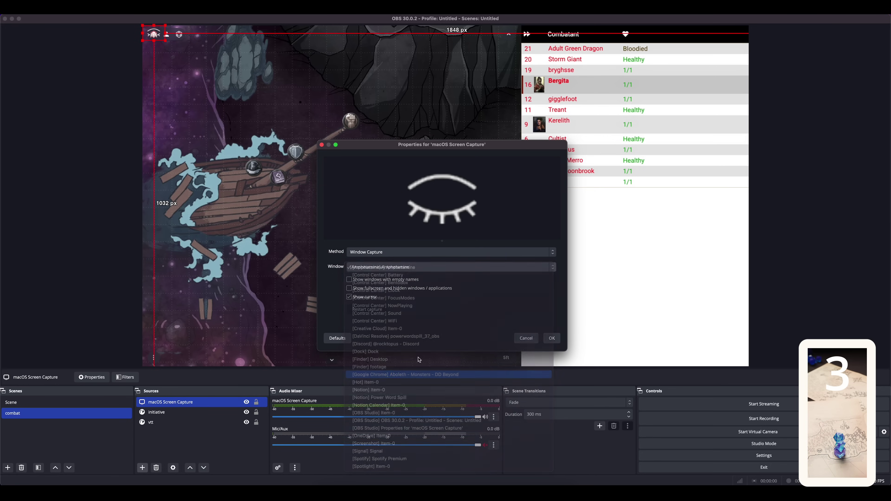
{"action": "left_click", "coordinate": [419, 374]}
{"action": "left_click", "coordinate": [552, 338]}
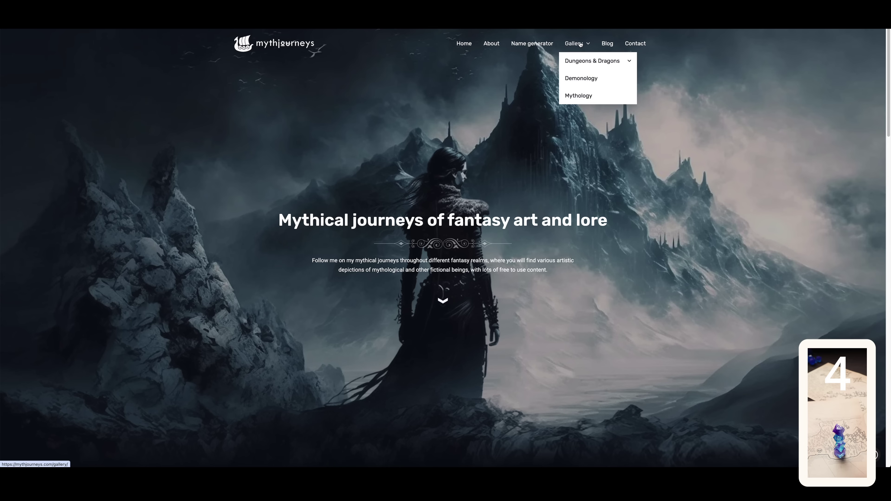
Open Gallery > Dungeons & Dragons > Characters and show the barbarian image in the lightbox
{"action": "left_click", "coordinate": [662, 62]}
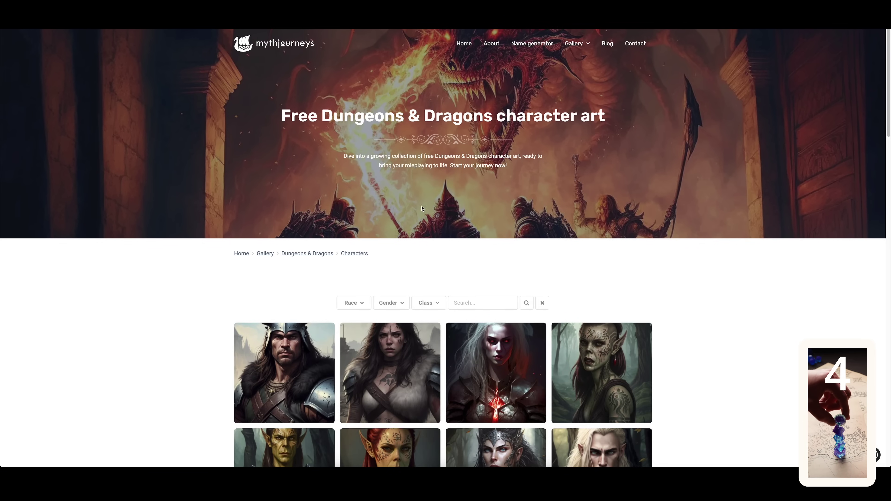
{"action": "left_click", "coordinate": [277, 342]}
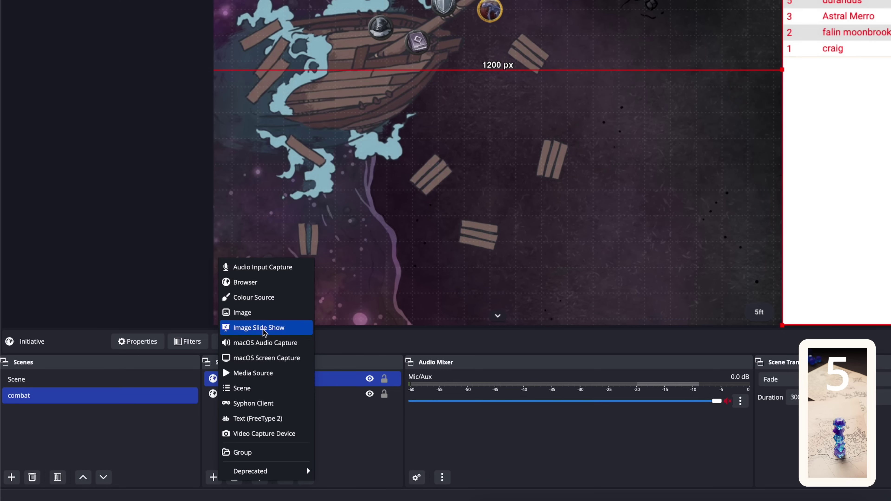
Add an Image Slide Show source named 'monsters' using the monster art folder
{"action": "left_click", "coordinate": [264, 328]}
{"action": "type", "text": "monsters"}
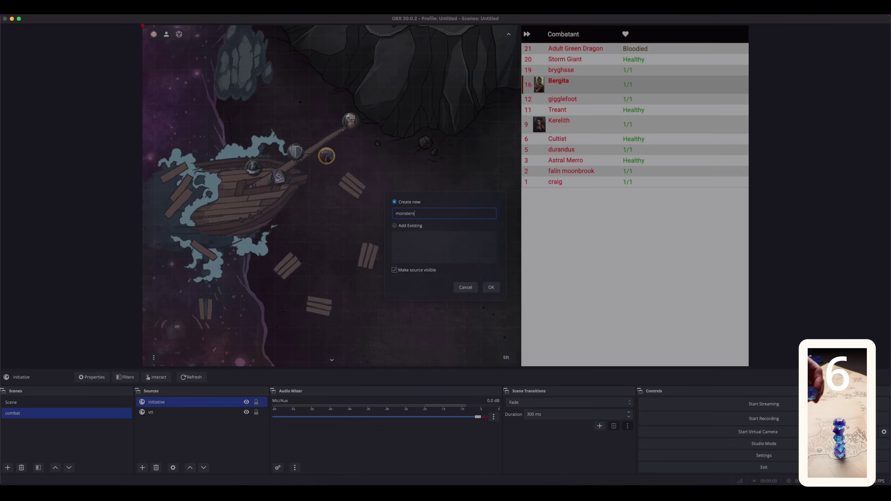
{"action": "key", "text": "Return"}
{"action": "scroll", "coordinate": [359, 307], "scroll_direction": "down", "scroll_amount": 5}
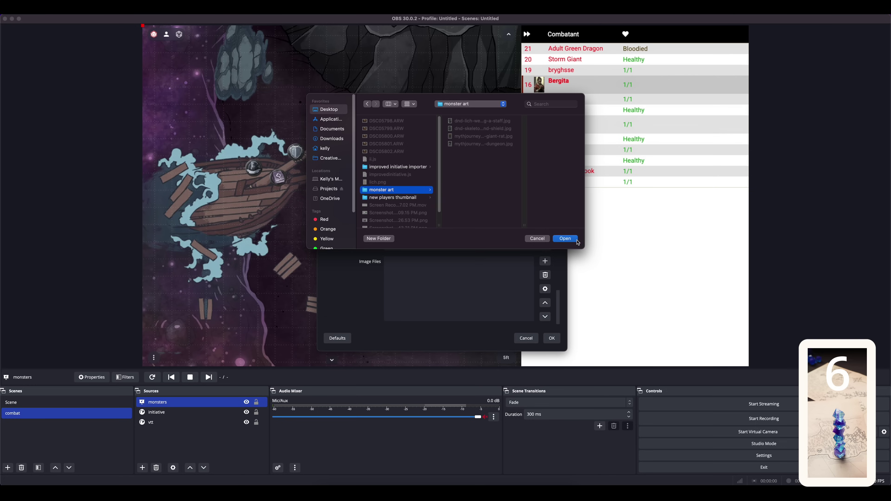
{"action": "left_click", "coordinate": [563, 236]}
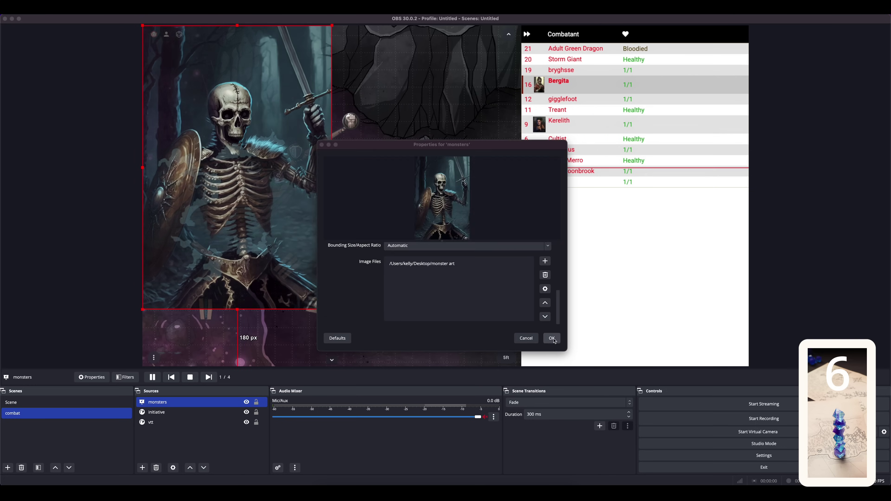
Move the monsters slideshow beneath the initiative list in the preview
{"action": "left_click", "coordinate": [551, 338]}
{"action": "left_click_drag", "start_coordinate": [243, 210], "coordinate": [641, 242]}
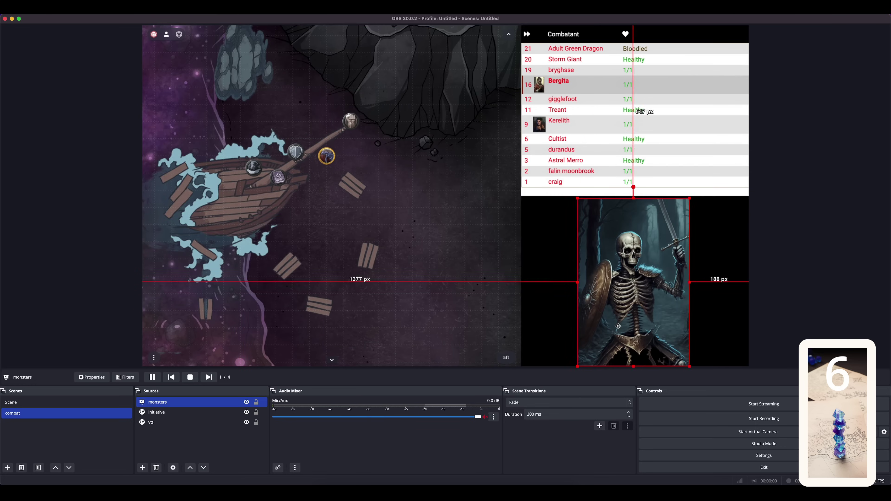
{"action": "left_click", "coordinate": [13, 414]}
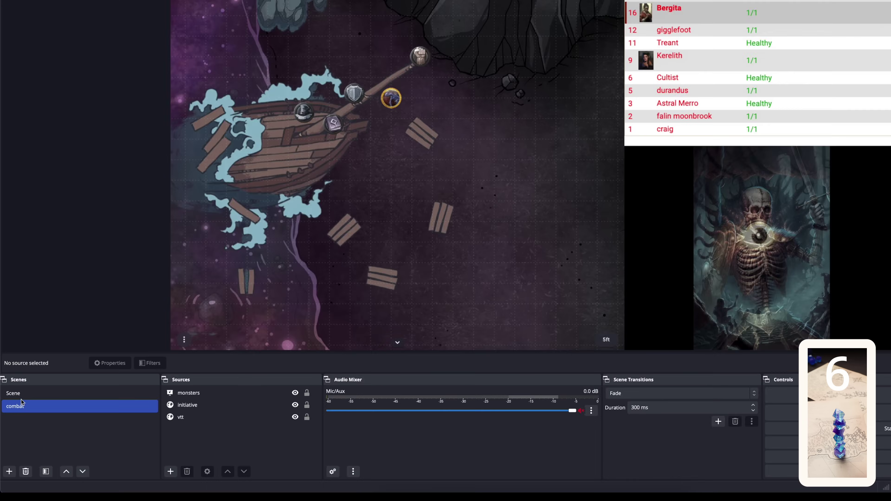
Add an Image source named 'art' showing the d20 artwork and position it in the preview
{"action": "left_click", "coordinate": [42, 357]}
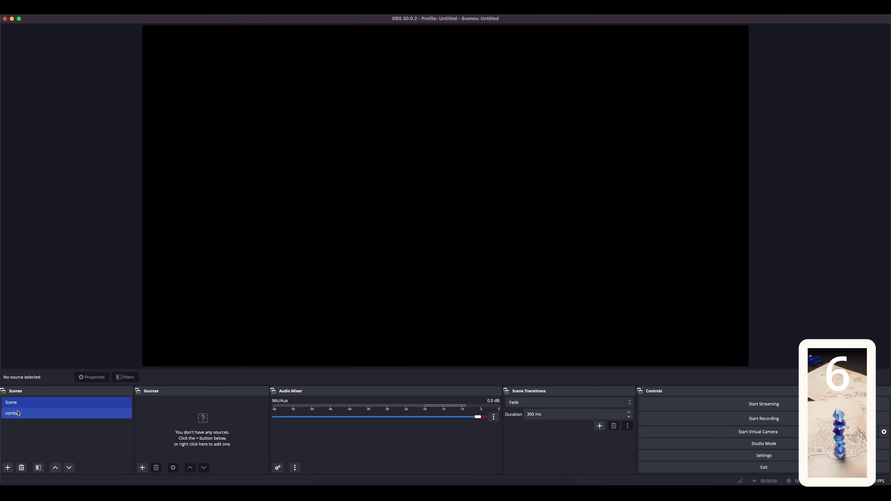
{"action": "left_click", "coordinate": [17, 416]}
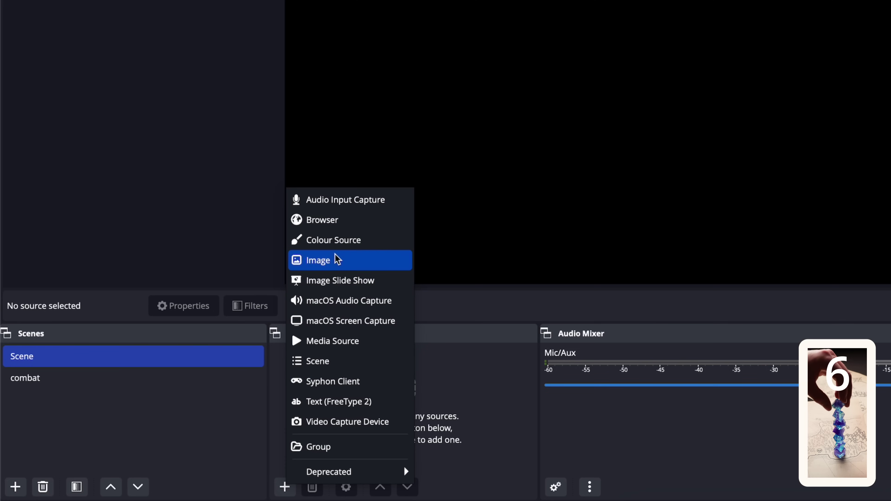
{"action": "left_click", "coordinate": [342, 260]}
{"action": "type", "text": "art"}
{"action": "key", "text": "Return"}
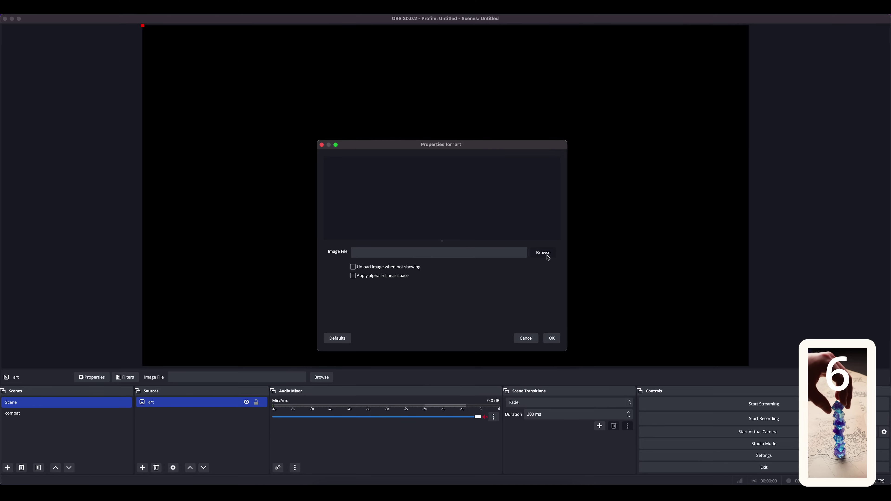
{"action": "left_click", "coordinate": [543, 253]}
{"action": "left_click", "coordinate": [564, 237]}
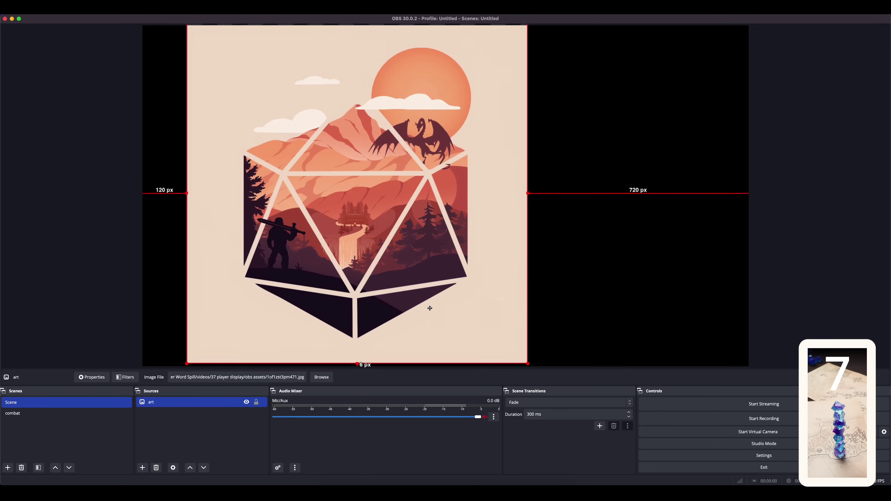
{"action": "left_click_drag", "start_coordinate": [428, 309], "coordinate": [495, 310]}
Add a Colour Source background set to a peach colour
{"action": "left_click", "coordinate": [206, 466]}
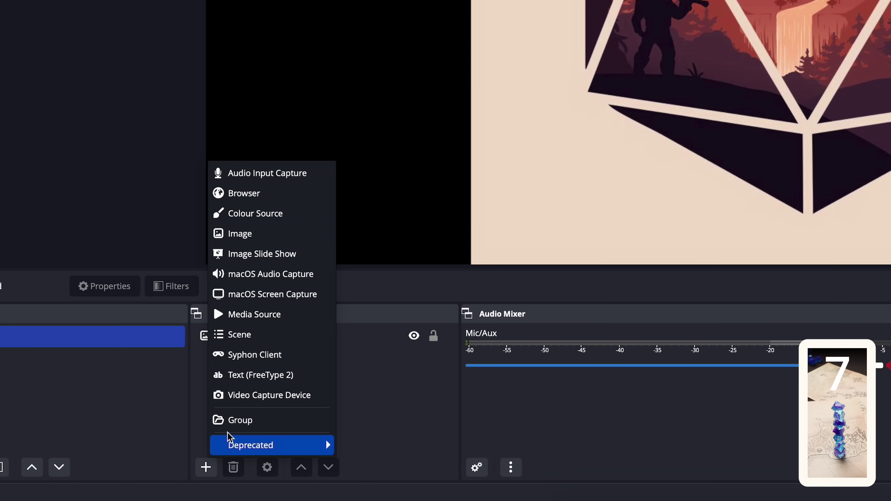
{"action": "left_click", "coordinate": [256, 219]}
{"action": "left_click", "coordinate": [487, 291]}
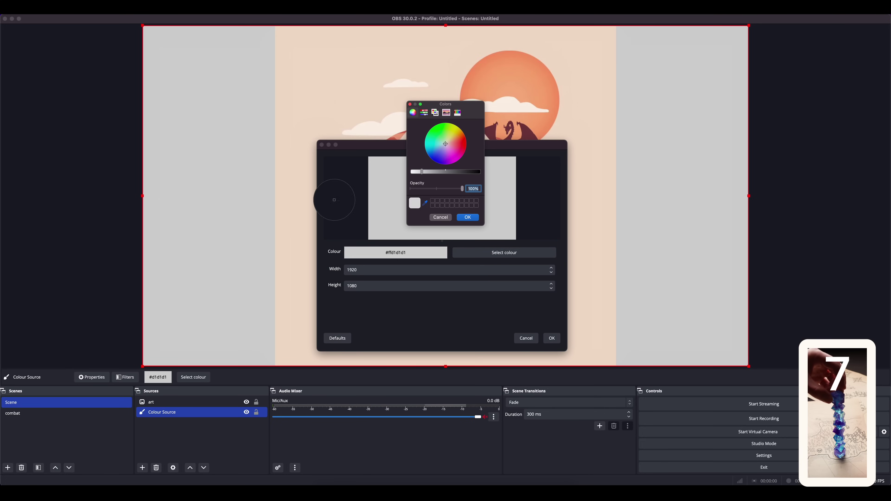
{"action": "left_click", "coordinate": [468, 218]}
{"action": "left_click", "coordinate": [551, 338]}
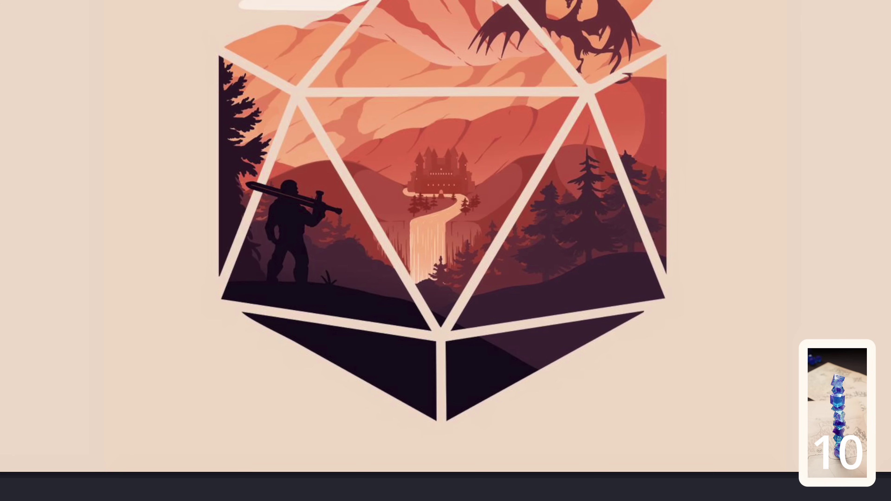
Project the preview full screen on the Built-in Retina Display
{"action": "right_click", "coordinate": [447, 161]}
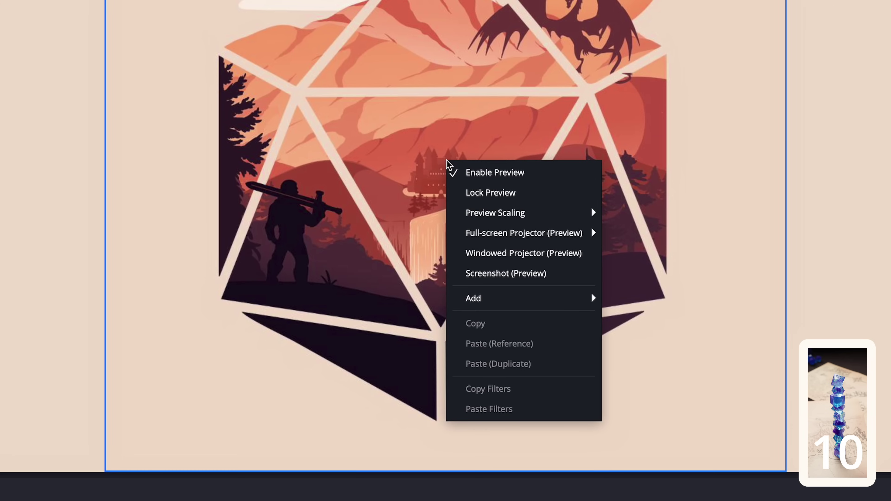
{"action": "mouse_move", "coordinate": [549, 233]}
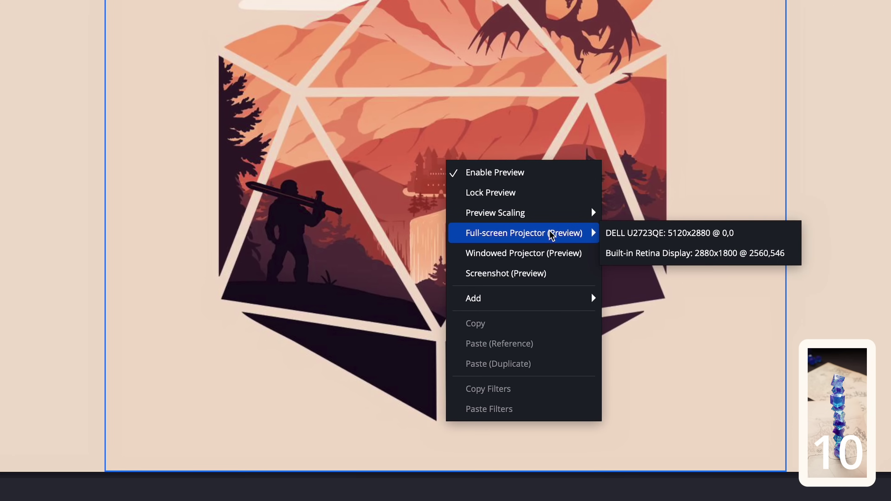
{"action": "left_click", "coordinate": [651, 253]}
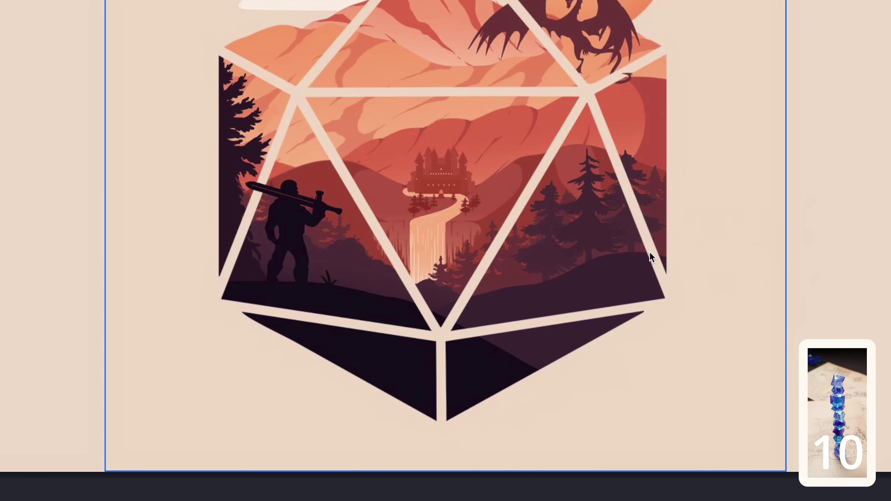
Dismiss the art image's options, deselect it, and reopen the preview's projector options
{"action": "right_click", "coordinate": [454, 266]}
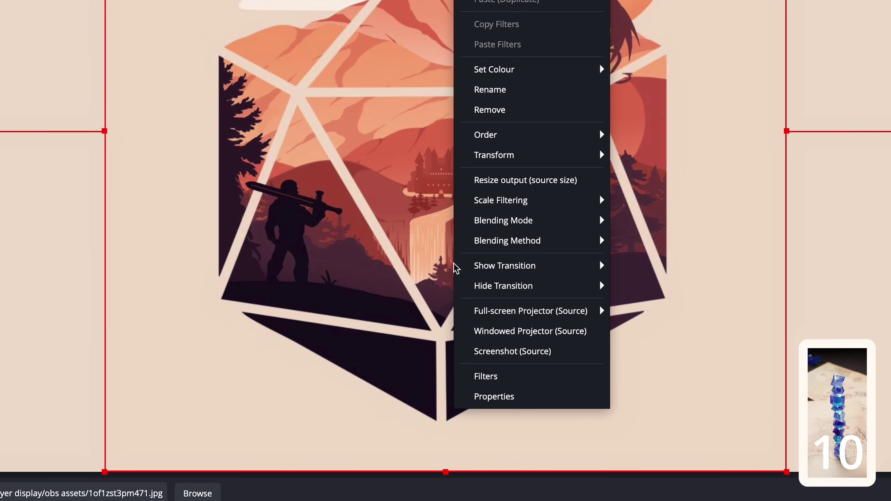
{"action": "mouse_move", "coordinate": [533, 310]}
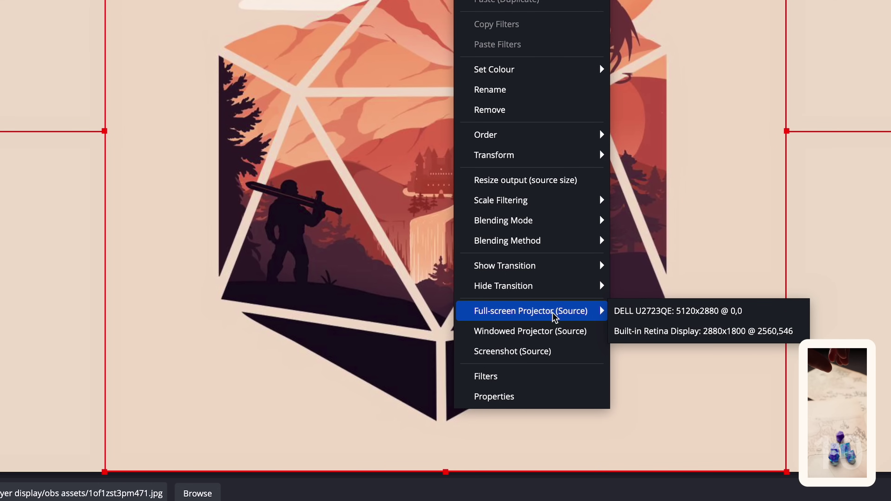
{"action": "left_click", "coordinate": [737, 255]}
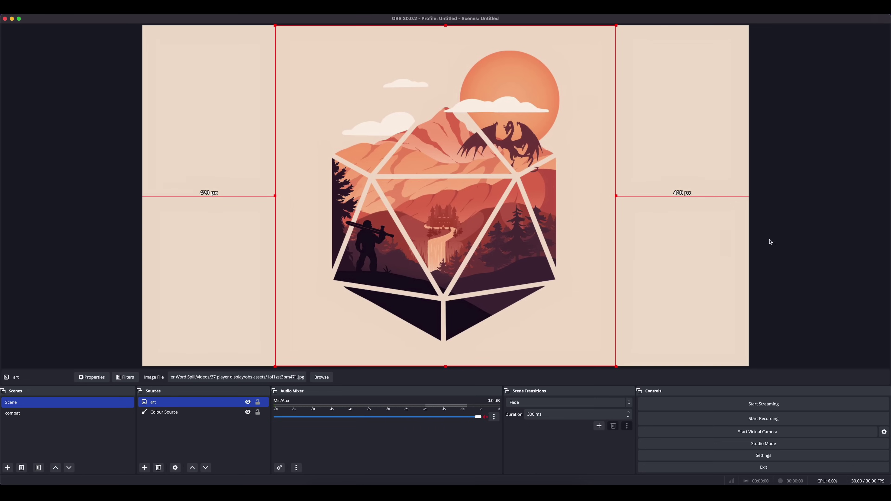
{"action": "left_click", "coordinate": [794, 239]}
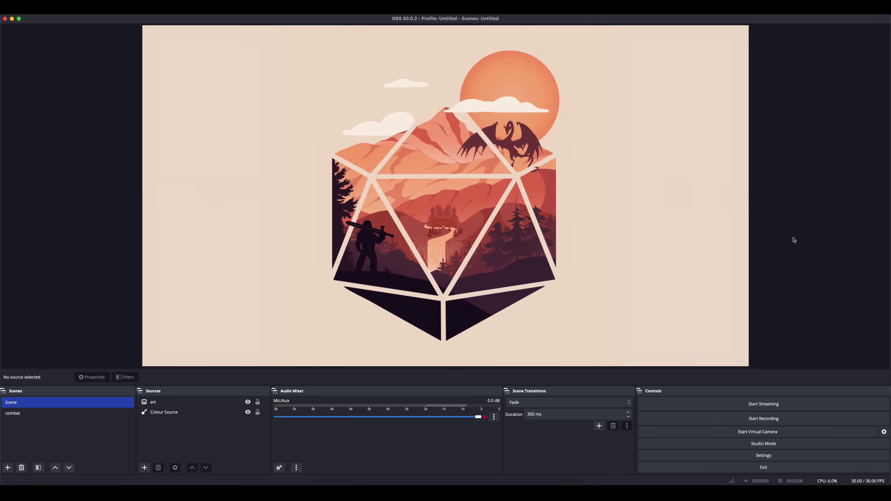
{"action": "right_click", "coordinate": [499, 215]}
{"action": "mouse_move", "coordinate": [533, 255]}
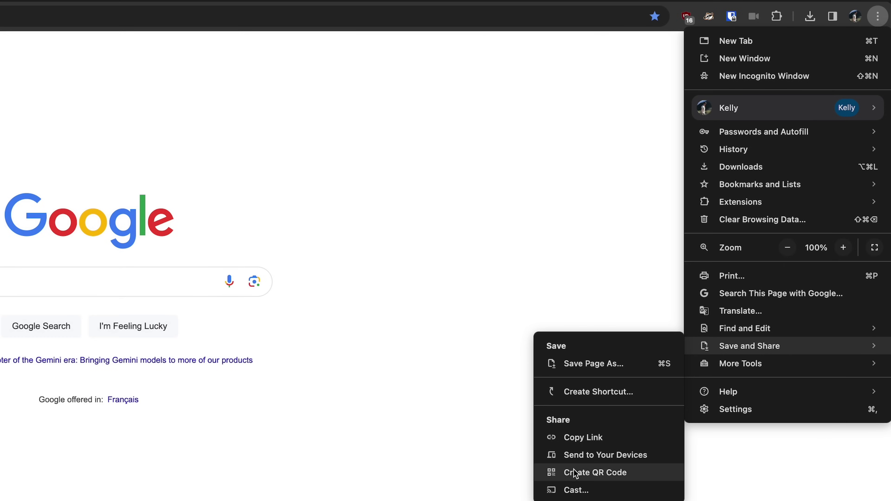
Start casting from Chrome and open the Sources list to see what can be cast
{"action": "left_click", "coordinate": [577, 490]}
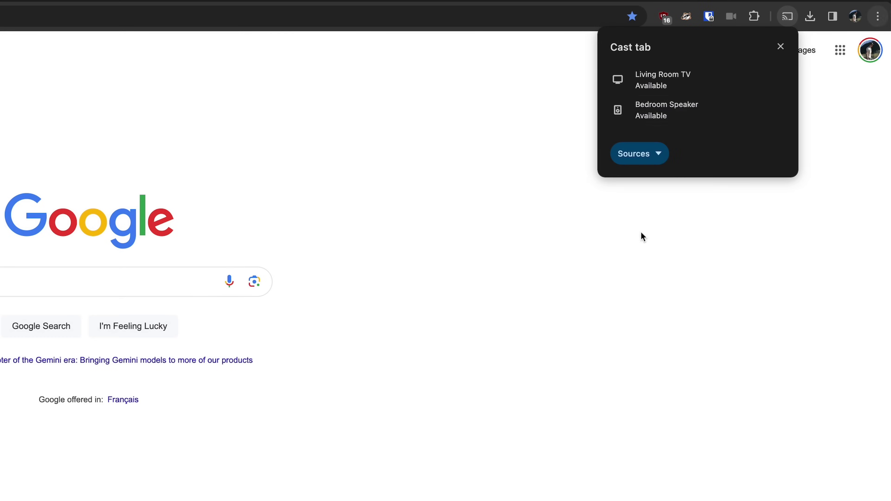
{"action": "left_click", "coordinate": [644, 153]}
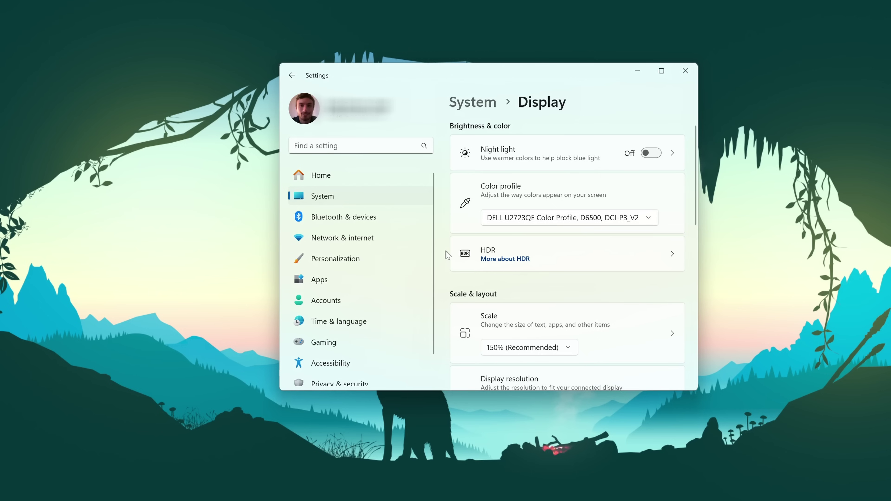
{"action": "scroll", "coordinate": [447, 254], "scroll_direction": "up", "scroll_amount": 5}
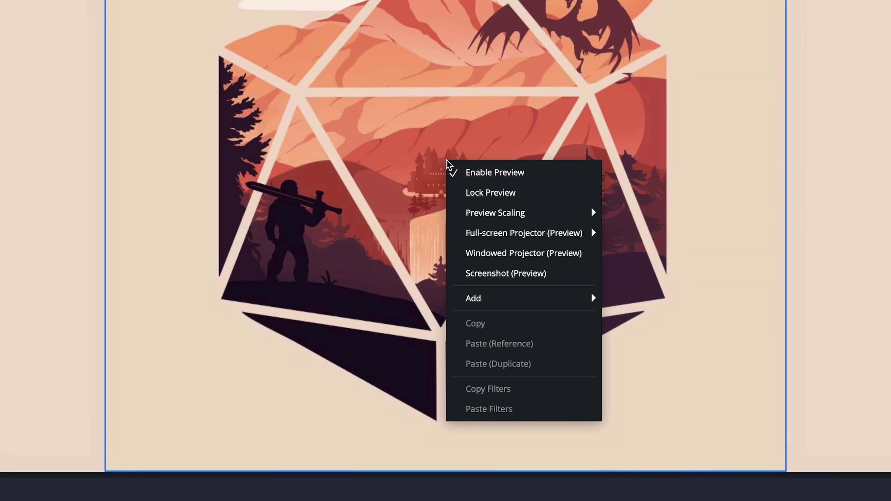
Cast the whole screen from Chrome instead of just the tab
{"action": "mouse_move", "coordinate": [559, 233]}
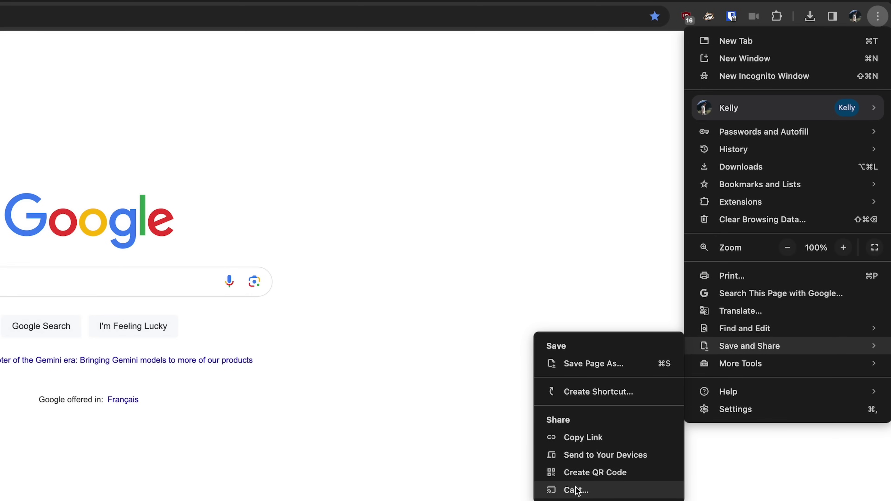
{"action": "left_click", "coordinate": [577, 490]}
{"action": "left_click", "coordinate": [642, 150]}
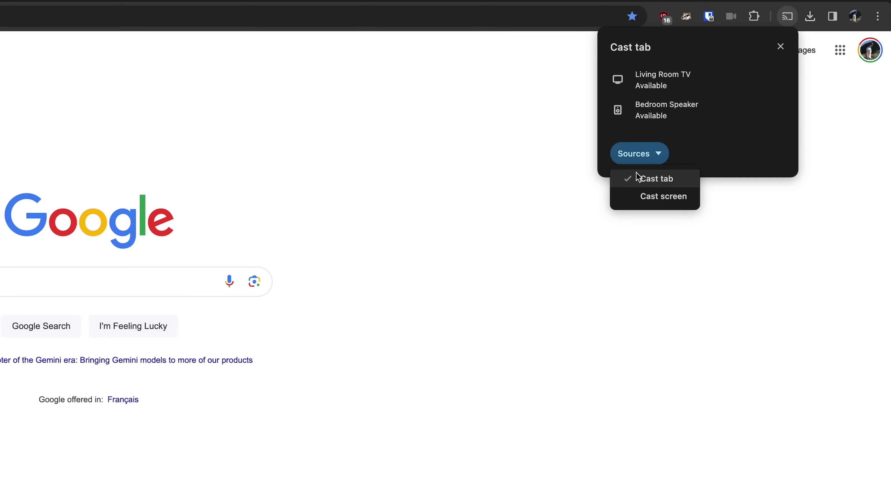
{"action": "left_click", "coordinate": [650, 192]}
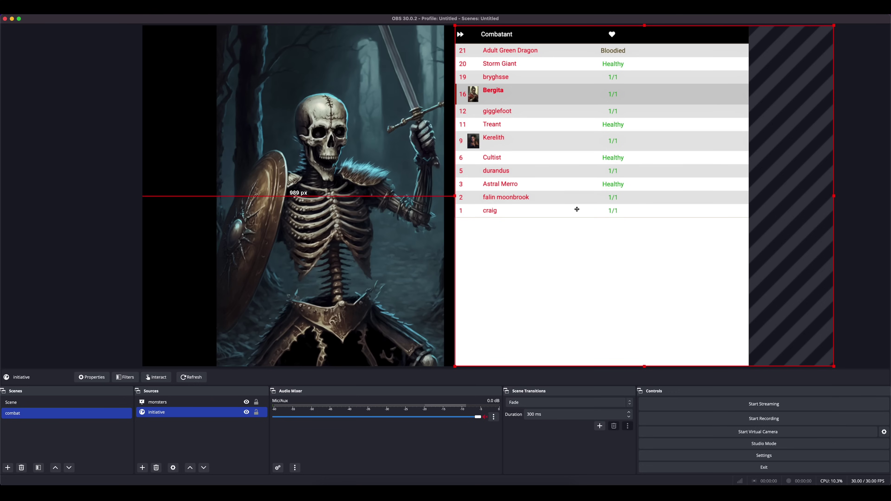
Shift the initiative list left and move the monster slideshow flush to the canvas's left edge
{"action": "left_click_drag", "start_coordinate": [576, 209], "coordinate": [492, 211]}
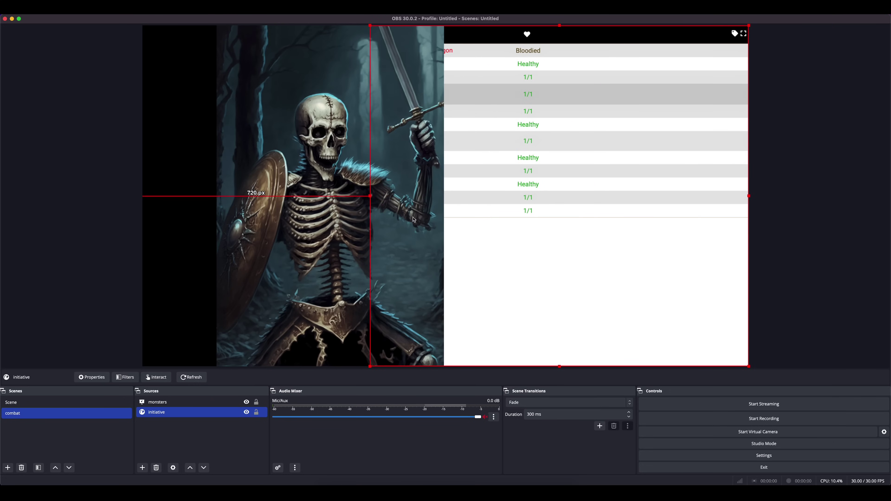
{"action": "left_click_drag", "start_coordinate": [282, 221], "coordinate": [209, 221]}
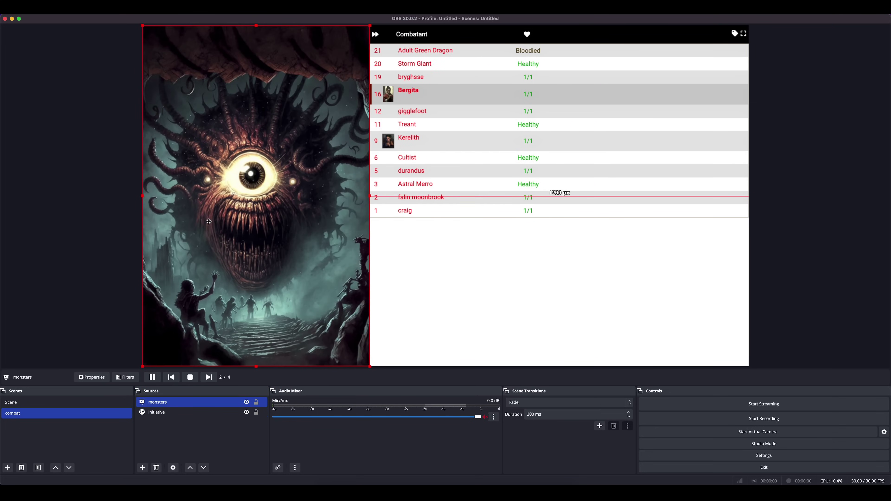